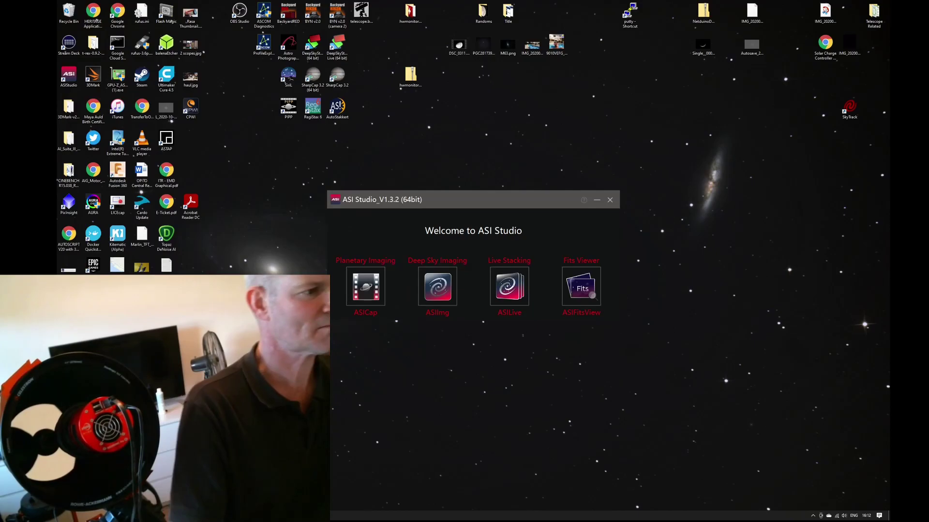
# - Open ASIImg, connect the ZWO ASI2600MC Pro camera and start a continuous preview
pyautogui.click(442, 297)
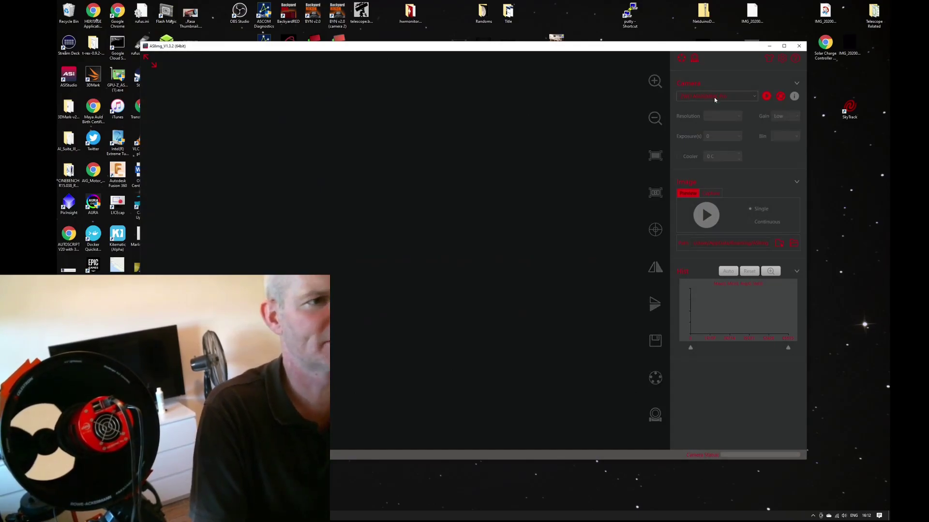
pyautogui.click(767, 97)
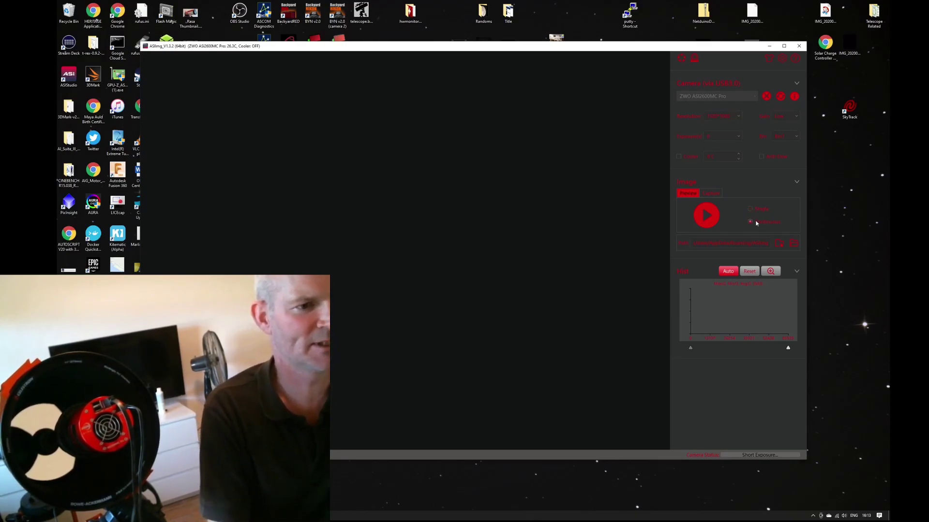
pyautogui.click(707, 217)
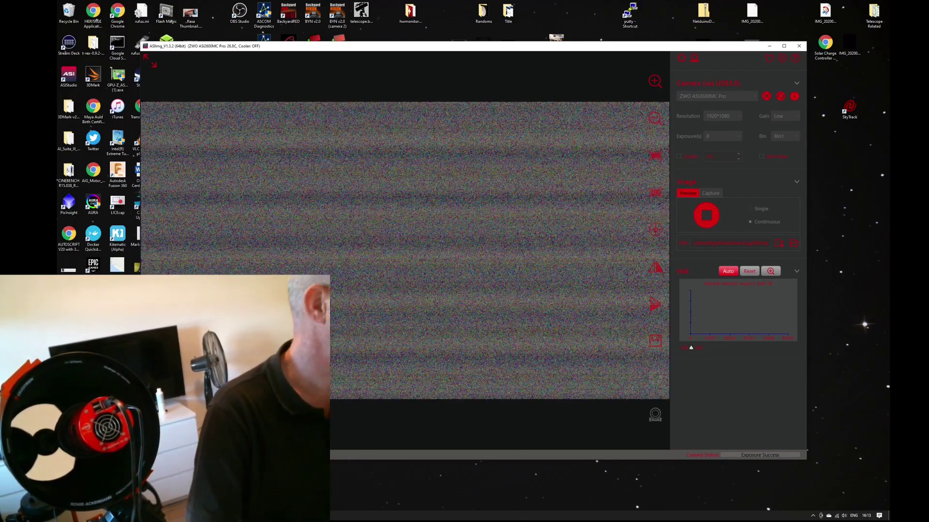
pyautogui.moveTo(237, 50); pyautogui.dragTo(313, 56)
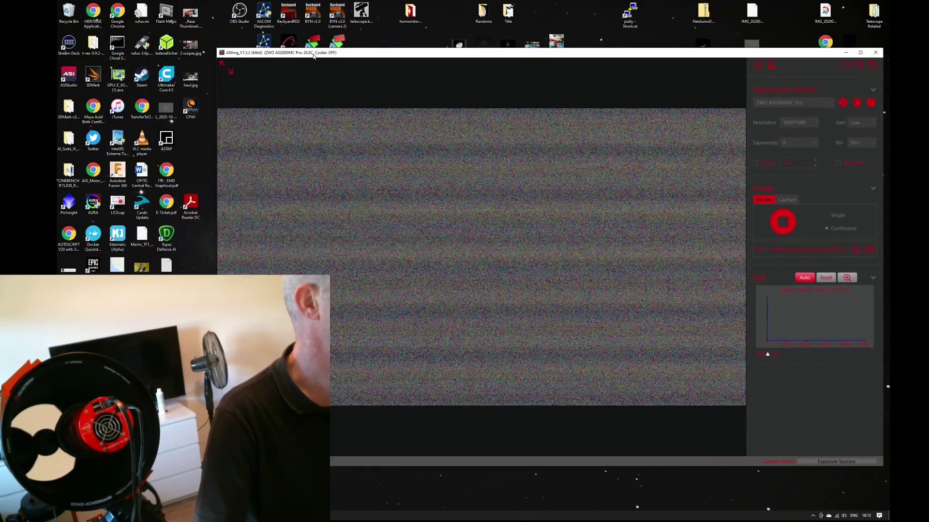
# - Switch to CPWI, connect the telescope mount over USB and dismiss the time, location and alignment prompt
pyautogui.click(192, 107)
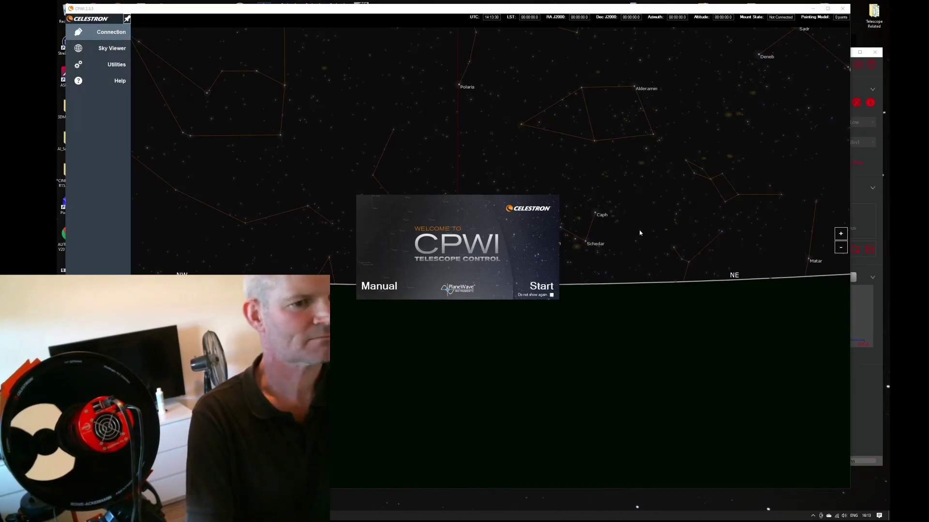
pyautogui.click(547, 286)
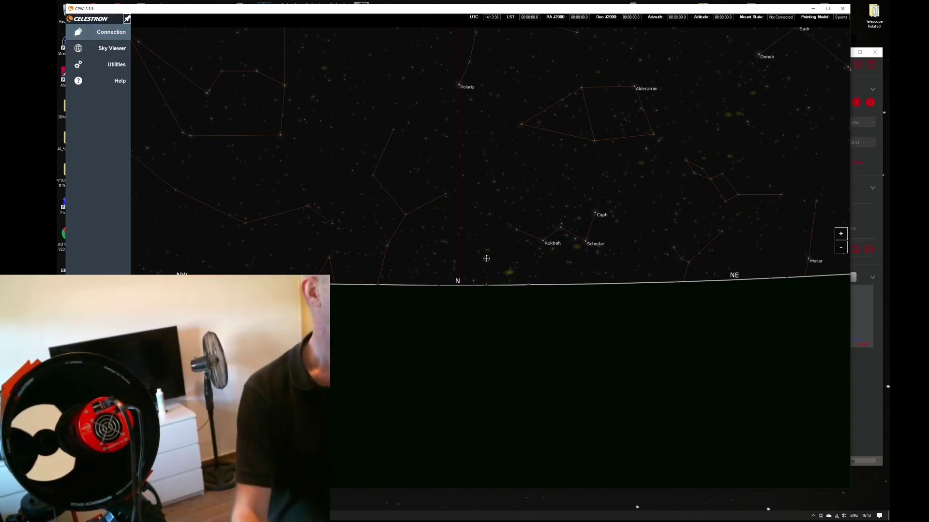
pyautogui.moveTo(127, 35)
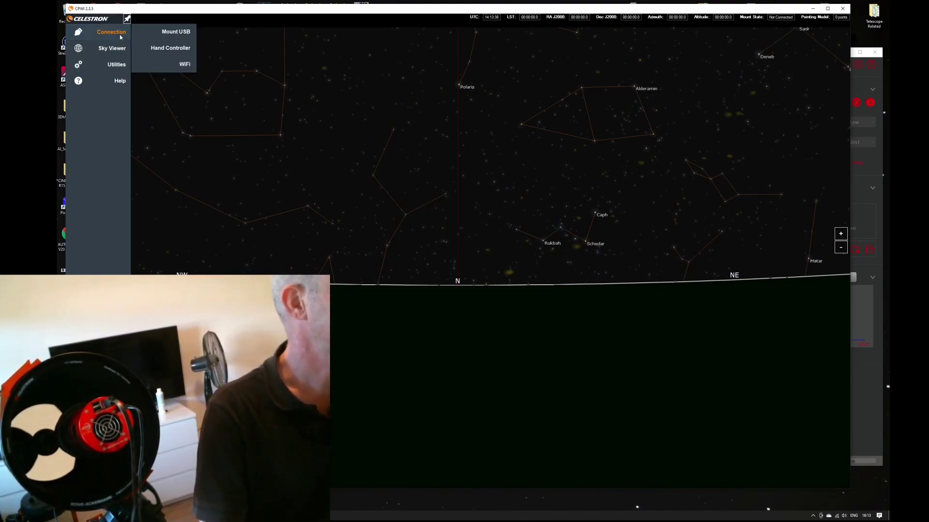
pyautogui.click(162, 33)
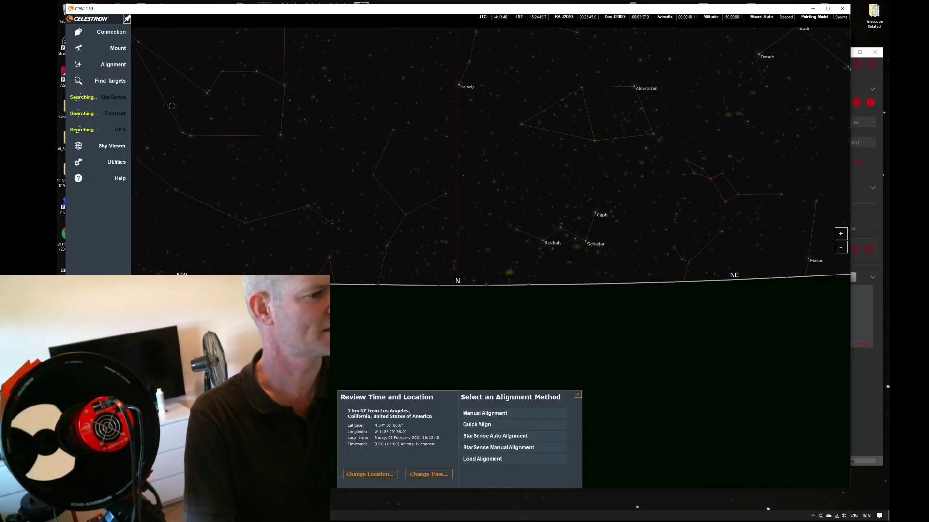
pyautogui.click(578, 395)
# - Open the focuser's control panel and minimise the main CPWI window, leaving the focuser controls on screen
pyautogui.moveTo(110, 115)
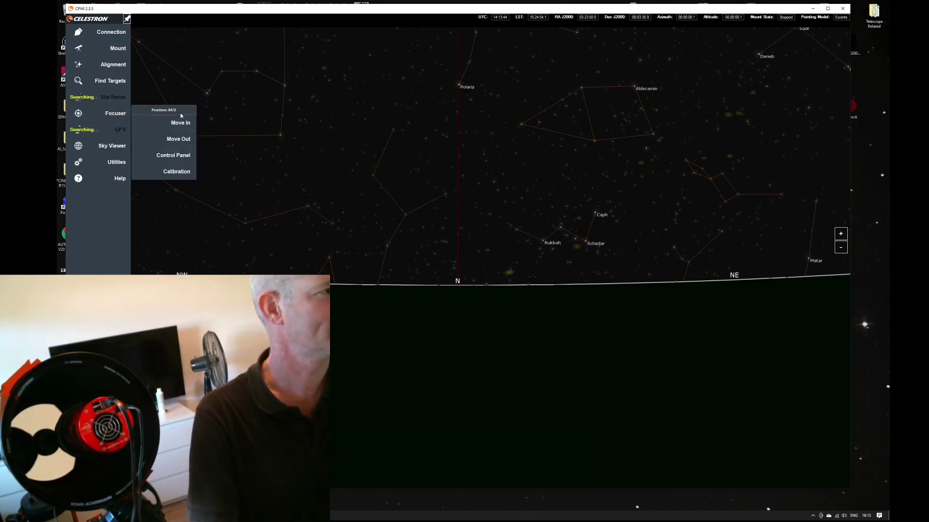
pyautogui.click(182, 159)
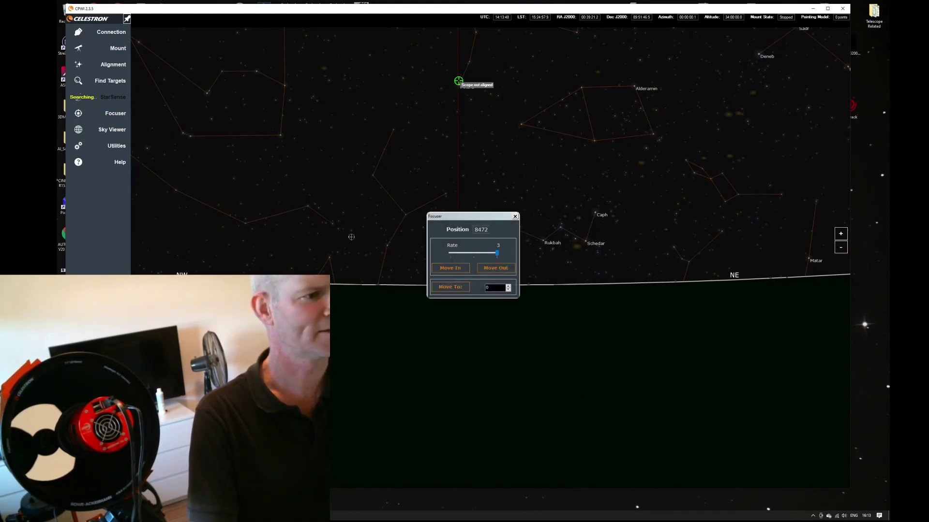
pyautogui.moveTo(475, 219); pyautogui.dragTo(491, 199)
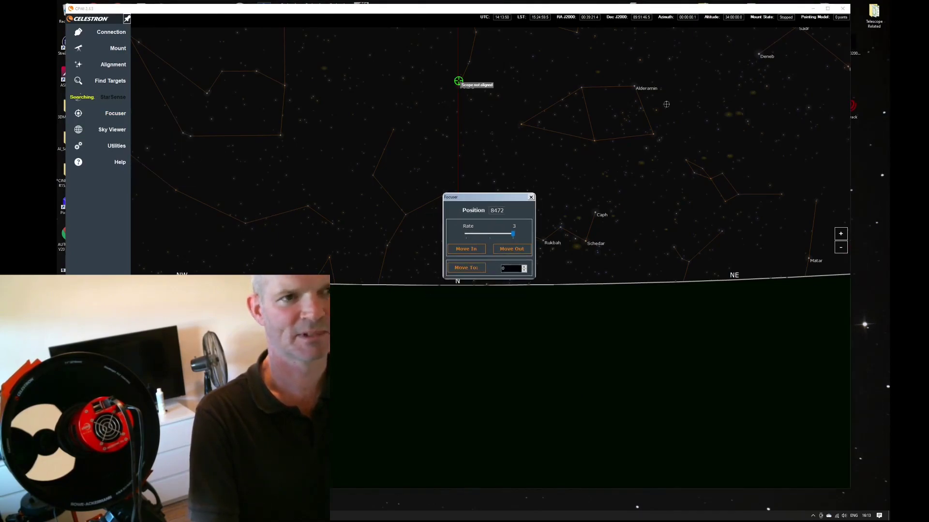
pyautogui.click(812, 9)
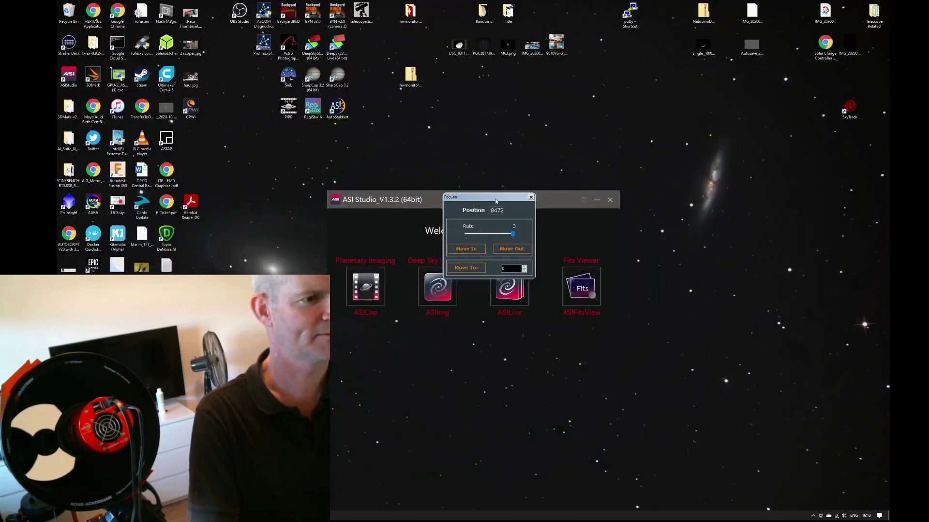
# - Start the continuous camera preview in ASIImg and place the focuser controls beside the live image
pyautogui.moveTo(496, 201); pyautogui.dragTo(723, 199)
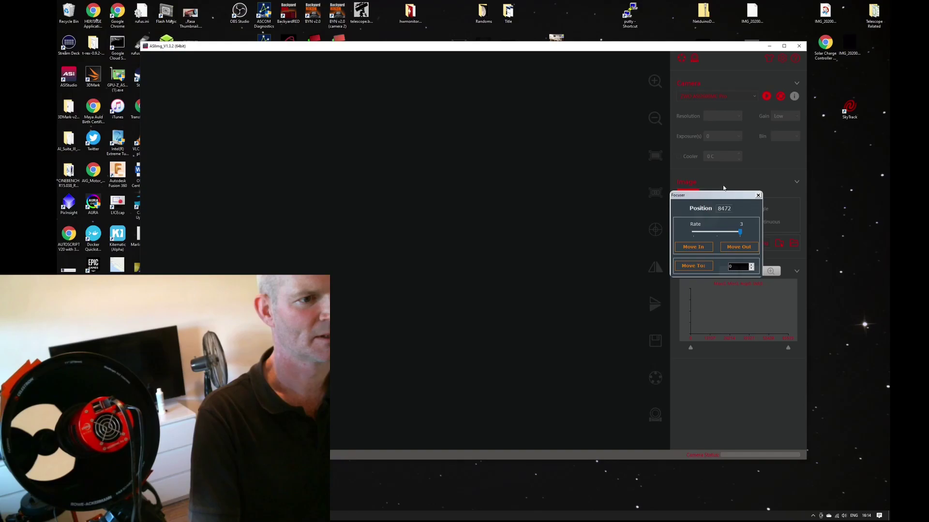
pyautogui.moveTo(716, 196); pyautogui.dragTo(841, 167)
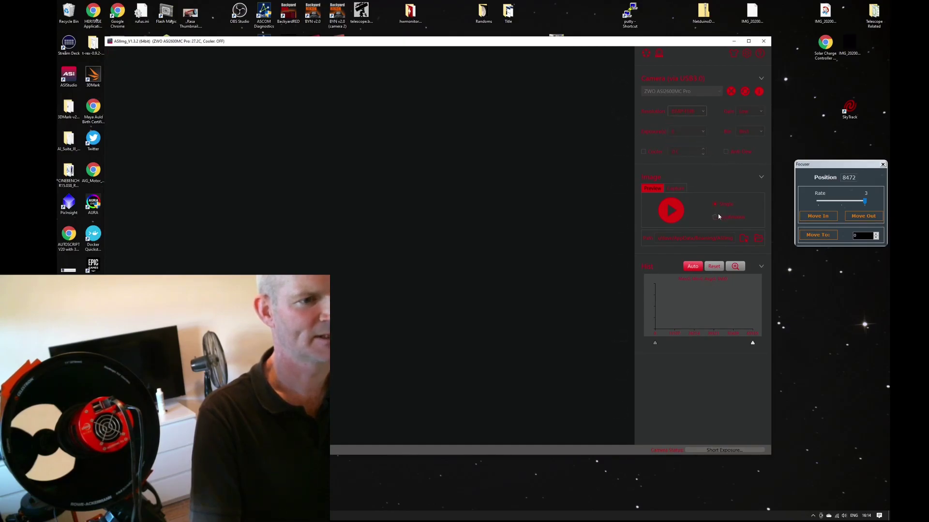
pyautogui.click(665, 212)
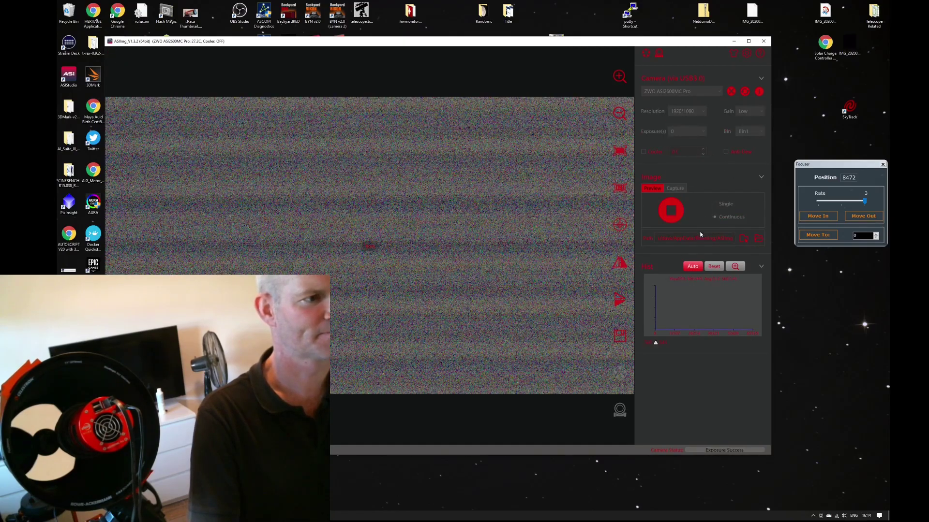
pyautogui.moveTo(841, 166); pyautogui.dragTo(763, 181)
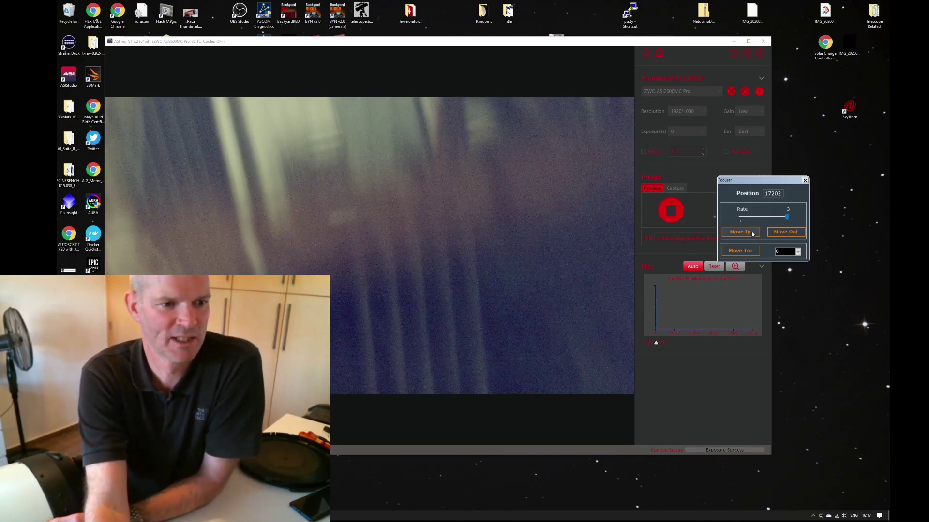
# - Run the focuser inward at rate 3 through the point of focus to about position 6963
pyautogui.click(752, 234)
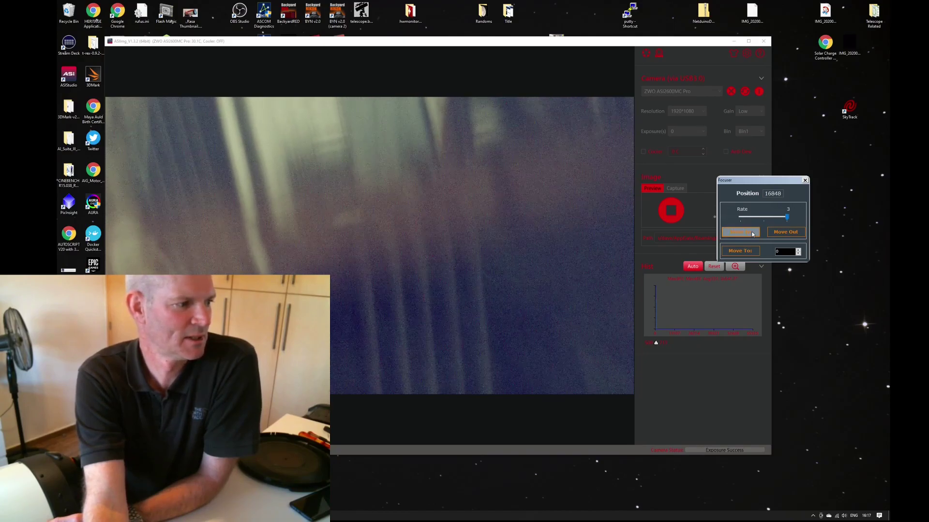
pyautogui.click(752, 234)
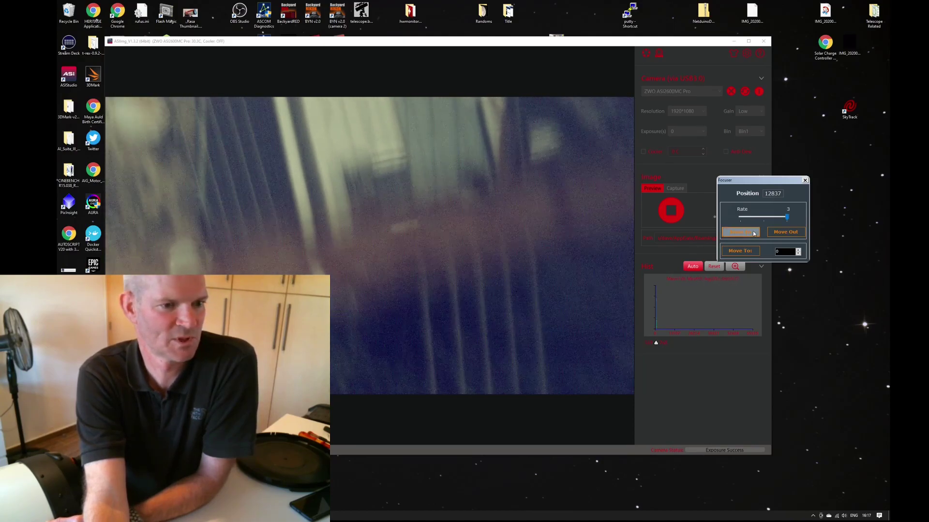
pyautogui.click(753, 233)
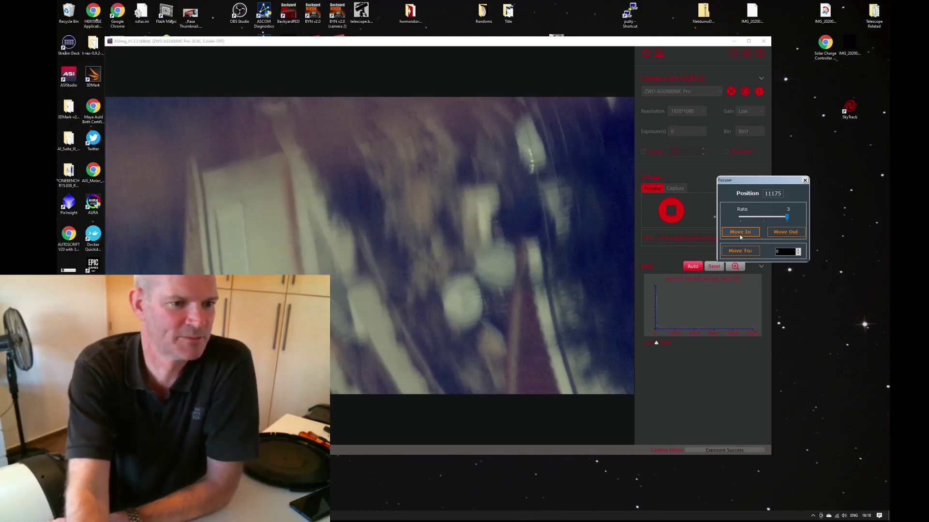
pyautogui.click(740, 233)
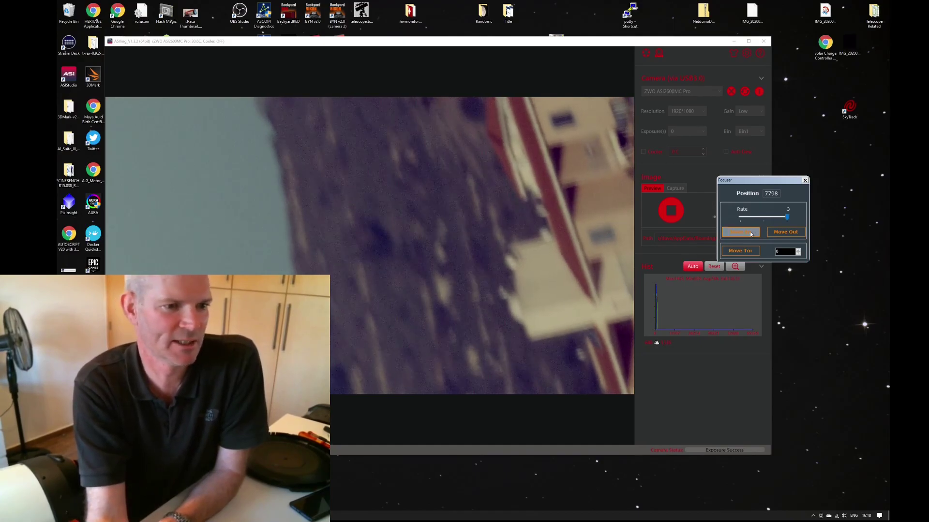
pyautogui.click(750, 232)
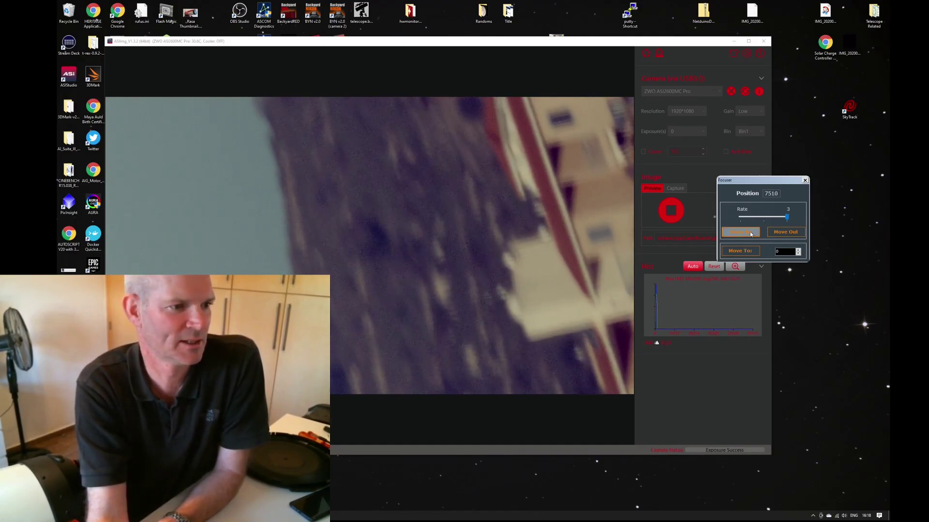
pyautogui.click(749, 232)
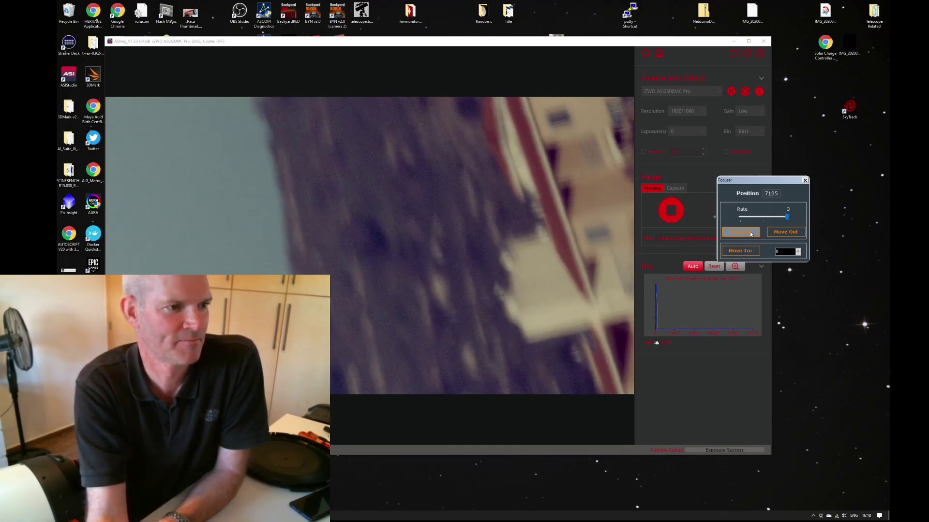
# - Move the focuser back outward in short bursts, past sharp focus, to position 9790
pyautogui.click(786, 233)
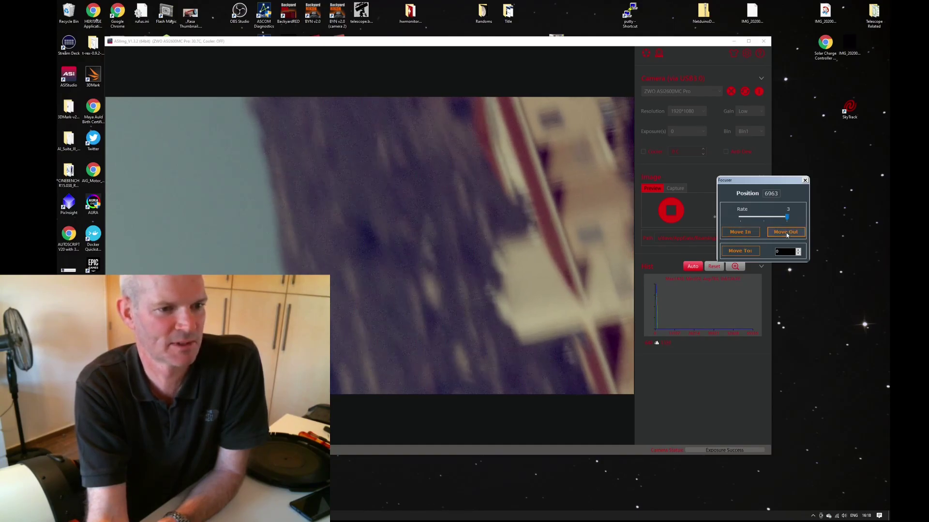
pyautogui.click(786, 233)
pyautogui.click(786, 233)
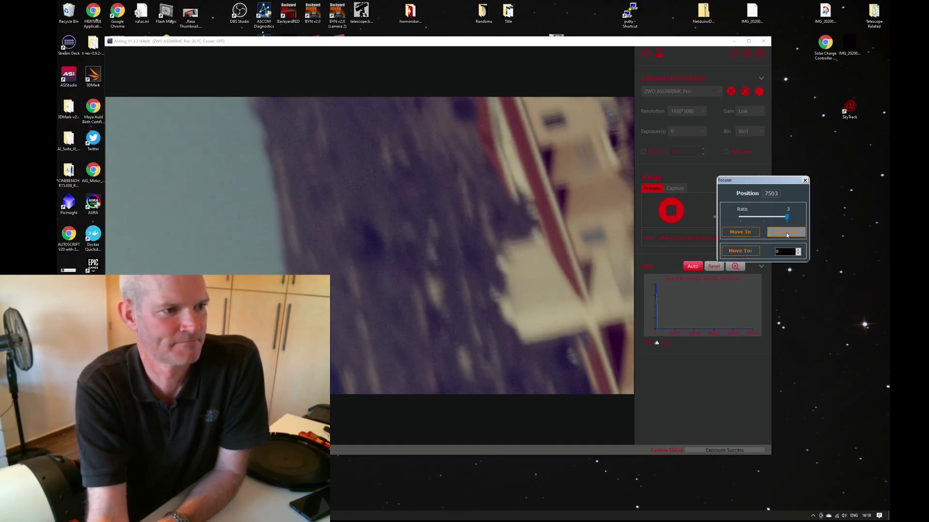
pyautogui.click(785, 233)
pyautogui.click(786, 233)
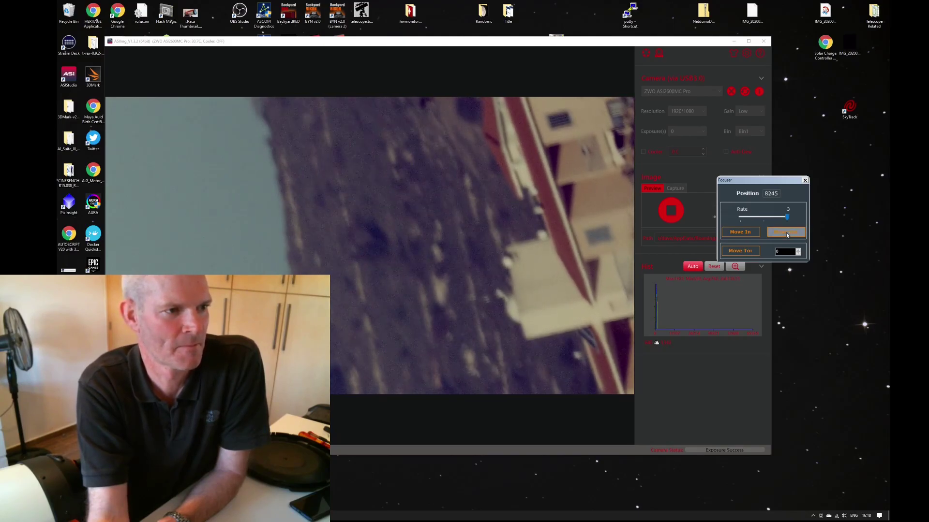
pyautogui.click(785, 233)
pyautogui.click(785, 234)
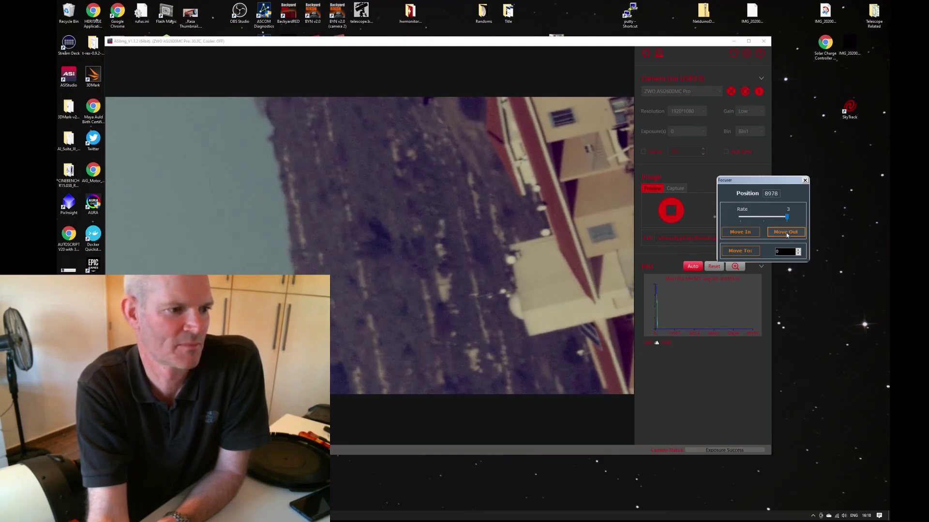
pyautogui.click(786, 233)
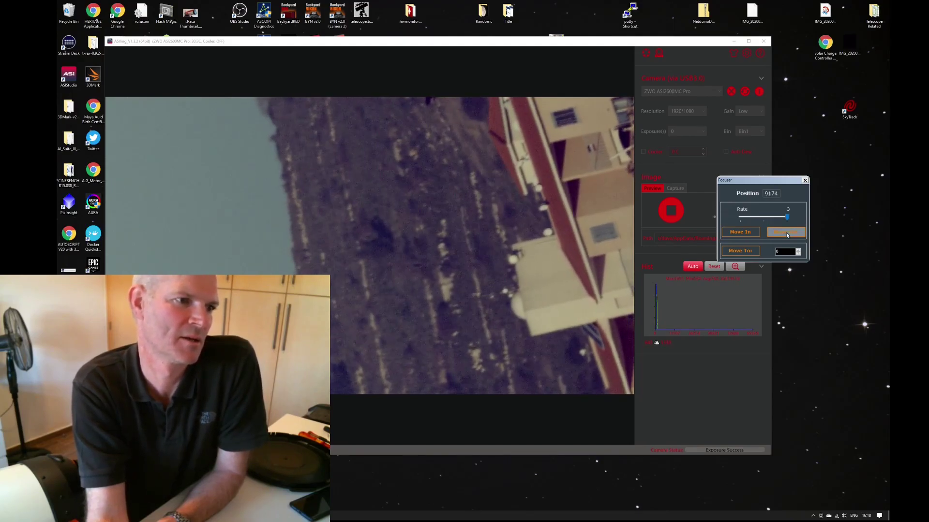
pyautogui.click(786, 233)
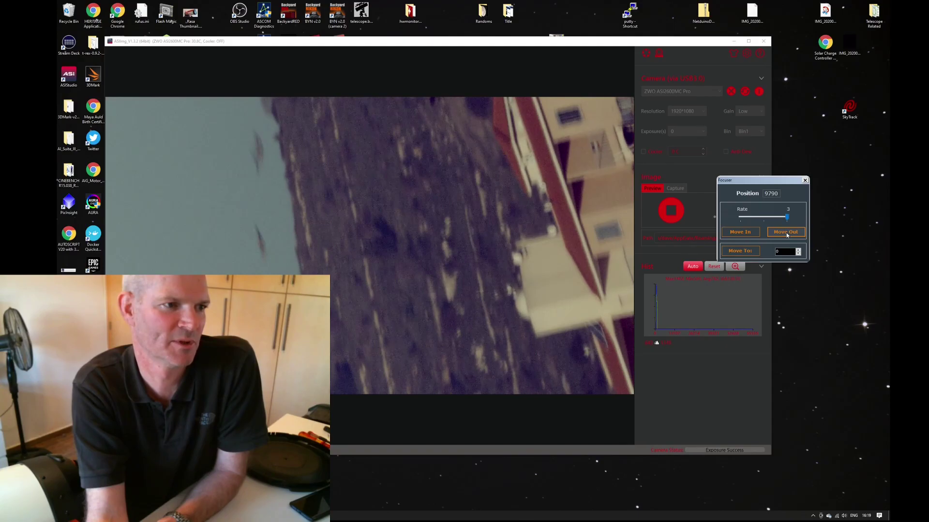
# - Fine-tune the focus of the live image by moving the focuser inward to position 9191
pyautogui.click(744, 233)
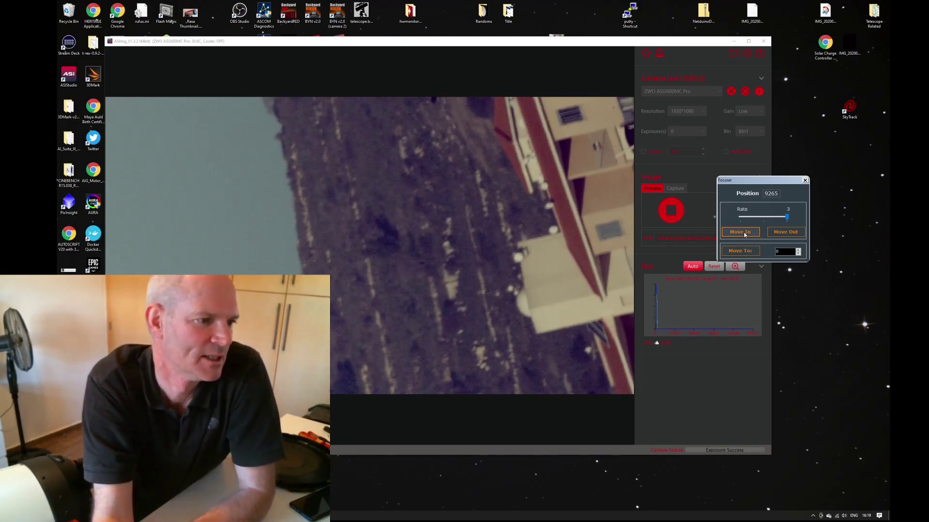
pyautogui.click(744, 232)
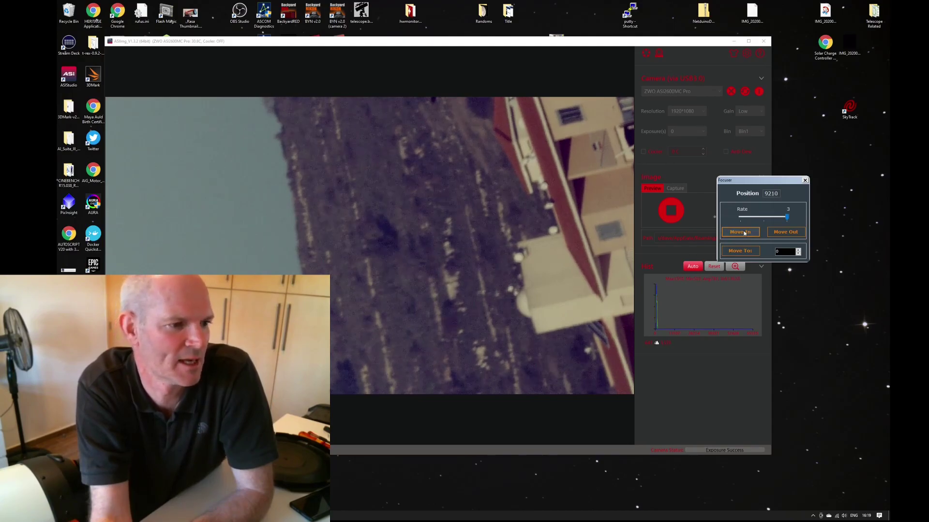
pyautogui.click(744, 232)
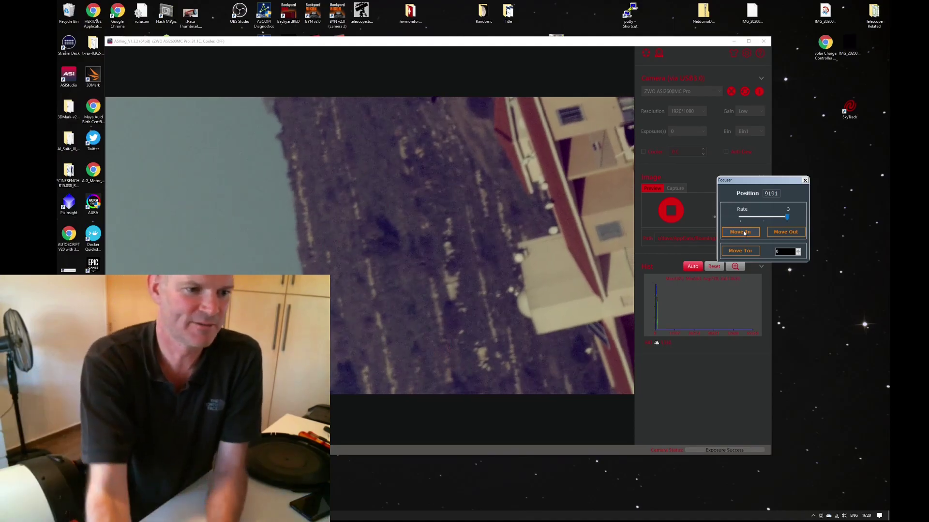
# - Open the Calculator and place its window over the live preview so the whole keypad is accessible
pyautogui.moveTo(505, 359)
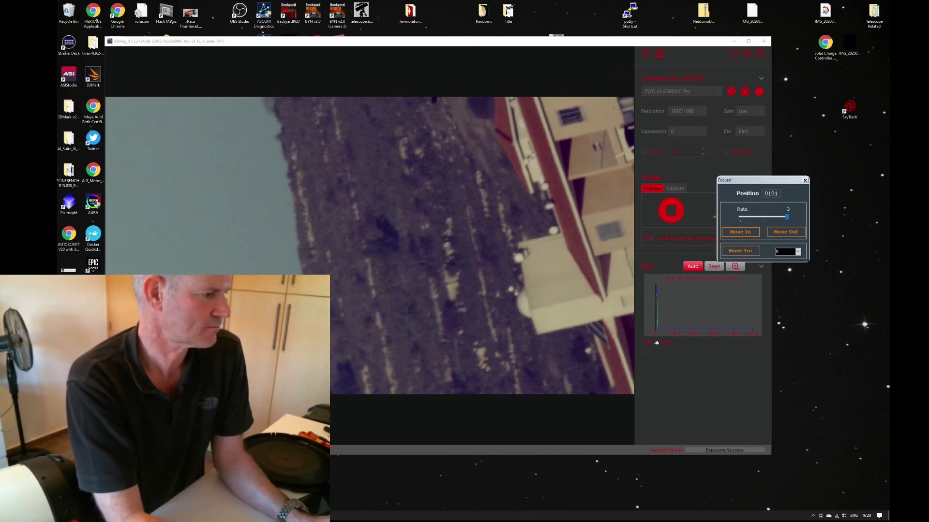
pyautogui.press('XF86Calculator')
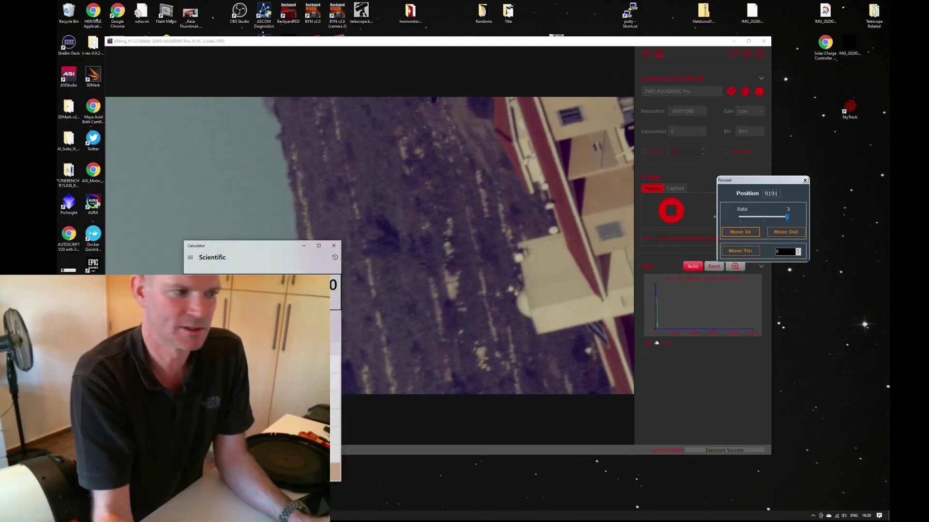
pyautogui.moveTo(252, 245); pyautogui.dragTo(480, 134)
# - Calculate the total of the spacing measurements 17.5 + 16.5 + 21
pyautogui.click(459, 344)
pyautogui.click(459, 307)
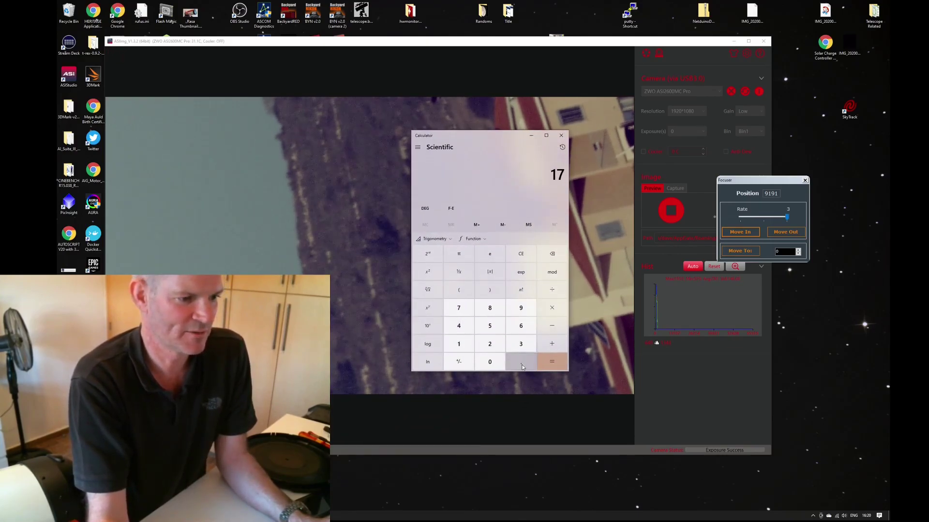
pyautogui.click(522, 366)
pyautogui.click(489, 326)
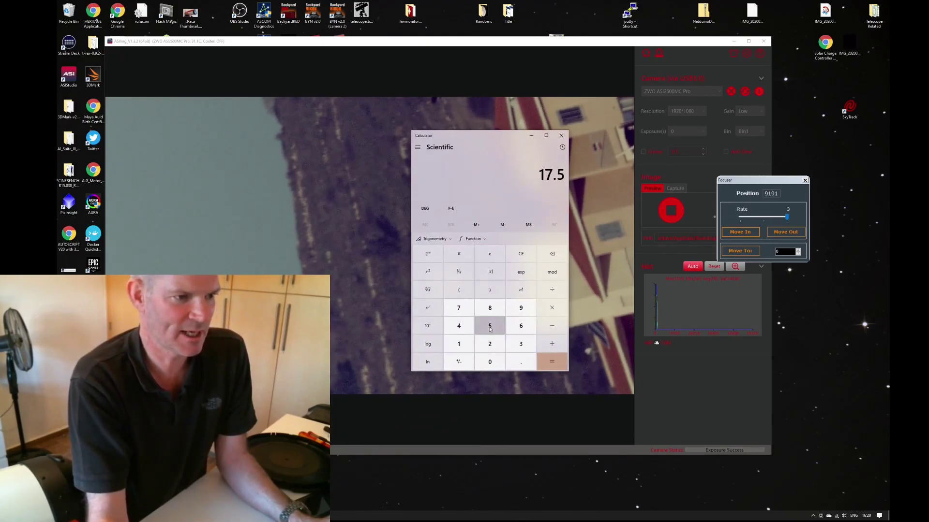
pyautogui.click(543, 343)
pyautogui.click(458, 344)
pyautogui.click(521, 326)
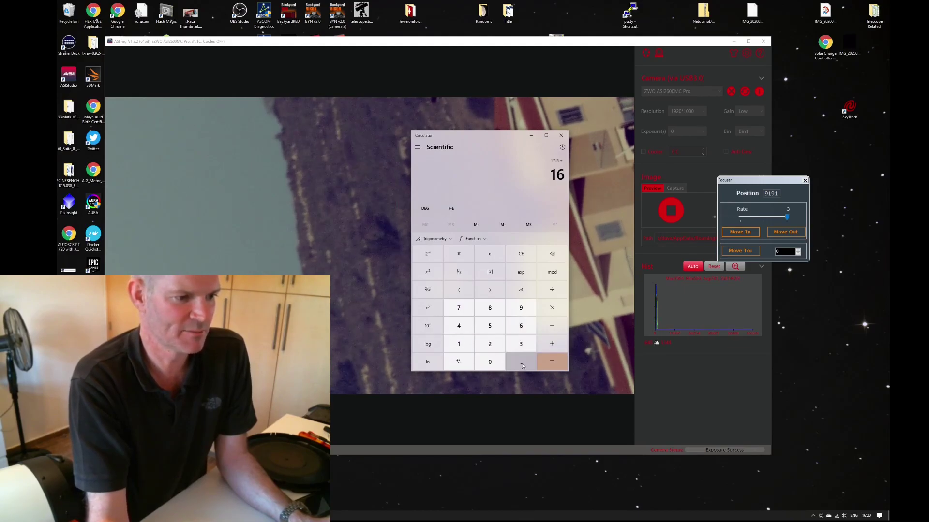
pyautogui.click(522, 366)
pyautogui.click(490, 326)
pyautogui.click(556, 346)
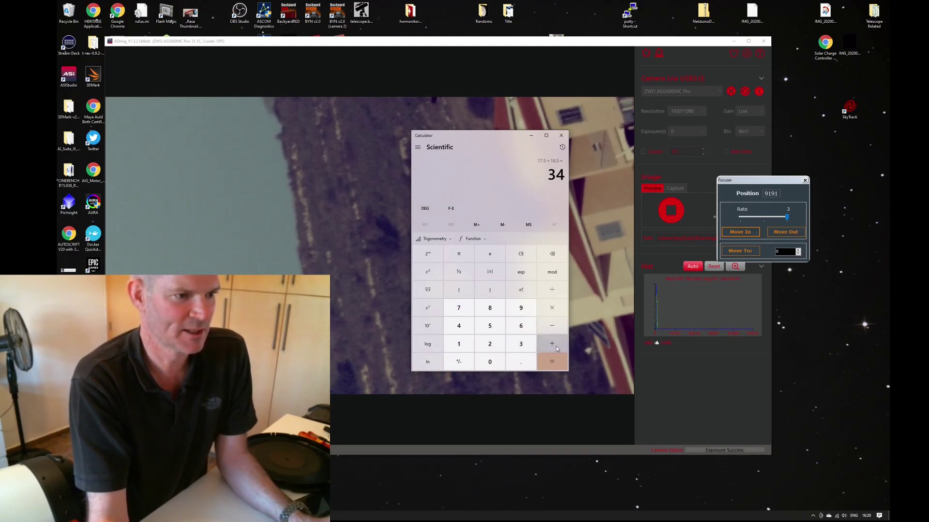
pyautogui.click(490, 343)
pyautogui.click(458, 344)
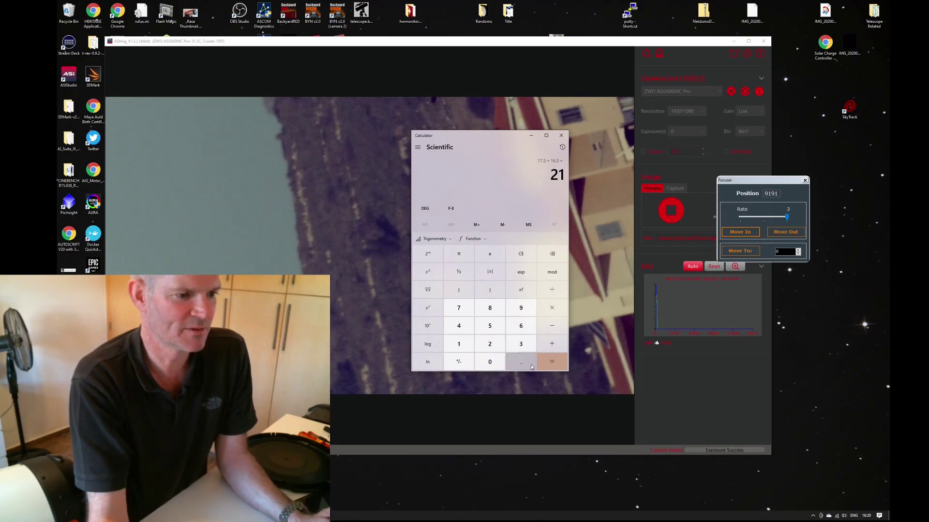
pyautogui.click(552, 361)
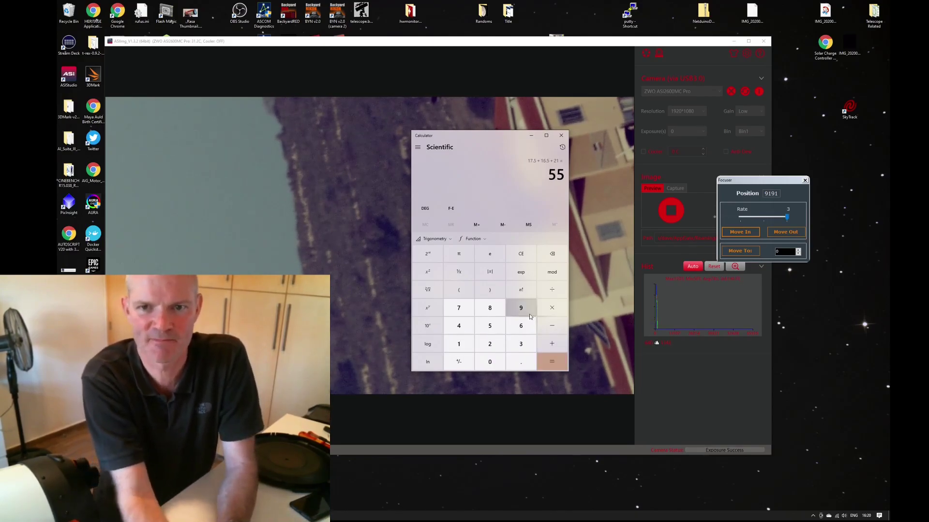
# - Move the Calculator window aside to uncover the buildings in the live preview
pyautogui.moveTo(488, 134); pyautogui.dragTo(345, 104)
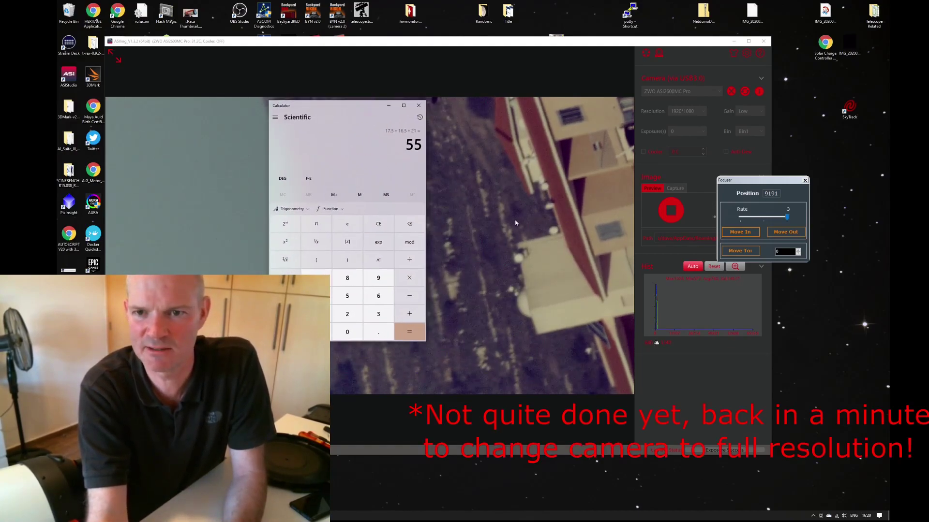
pyautogui.moveTo(609, 275)
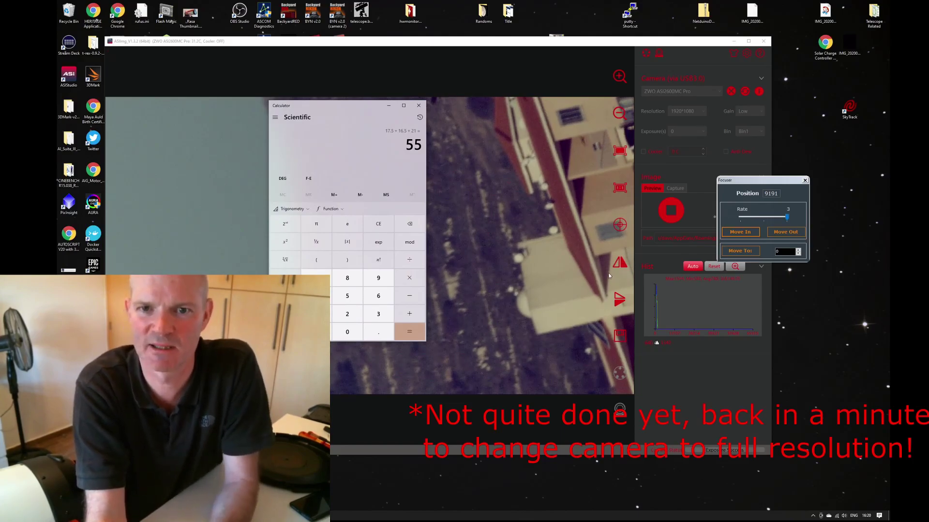
pyautogui.moveTo(349, 106); pyautogui.dragTo(338, 83)
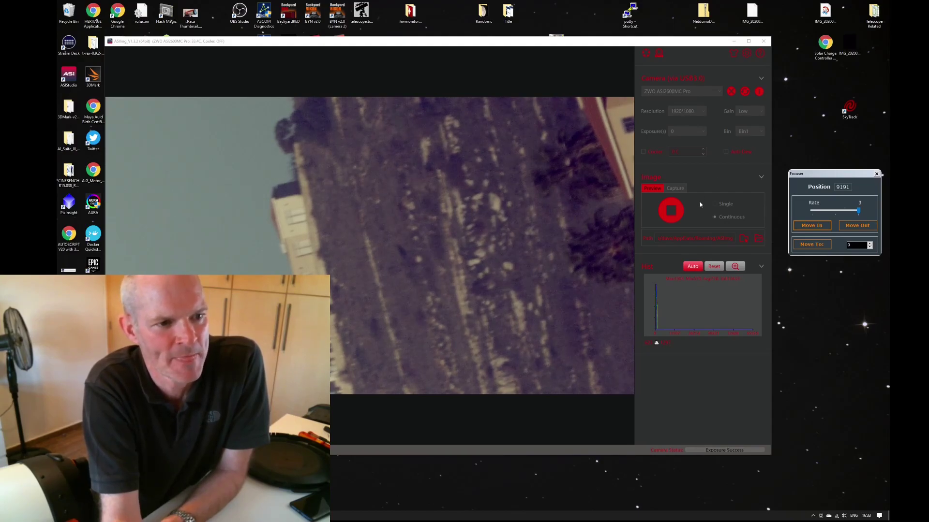
# - Stop the preview, set the camera resolution to the full 6248*4176, and restart the continuous preview
pyautogui.click(671, 210)
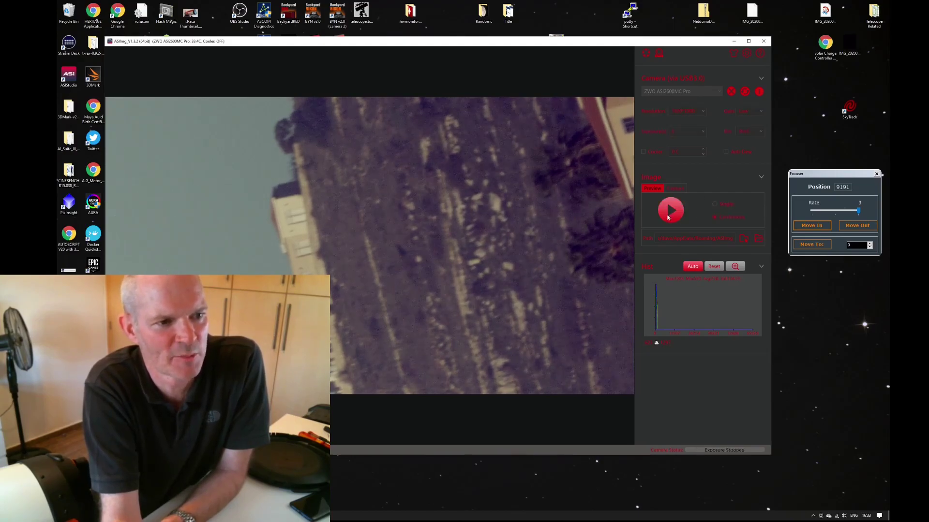
pyautogui.click(695, 111)
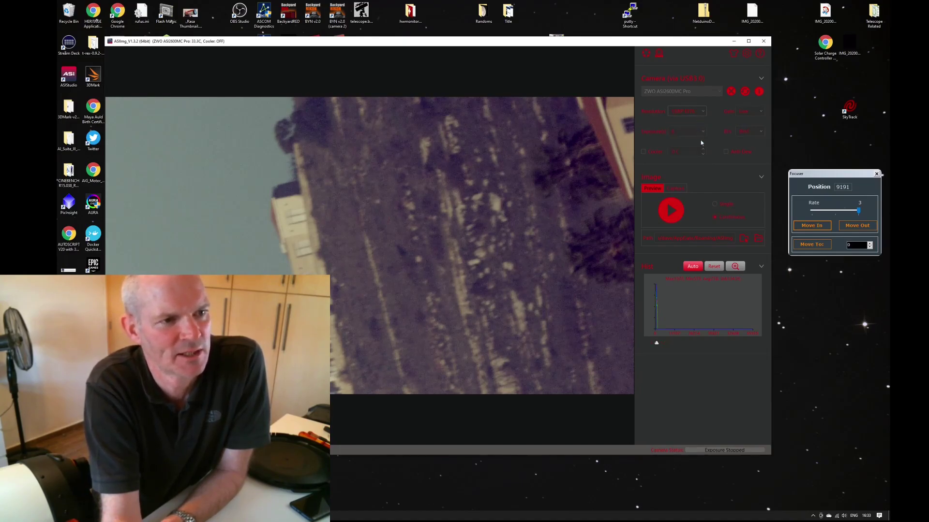
pyautogui.click(675, 215)
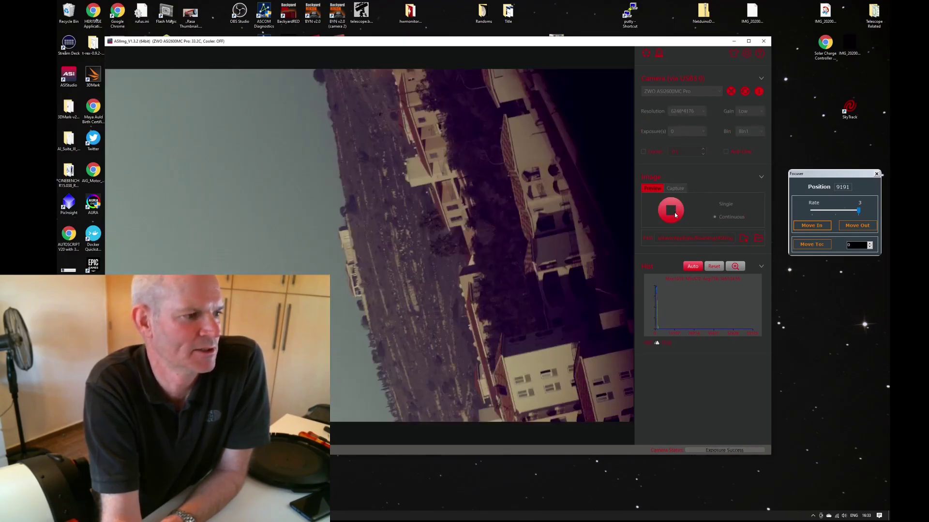
pyautogui.moveTo(354, 208)
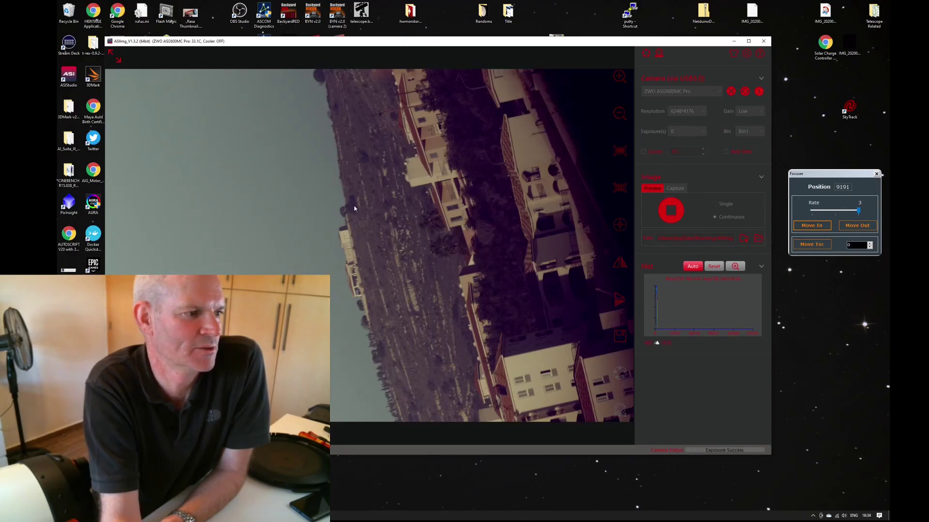